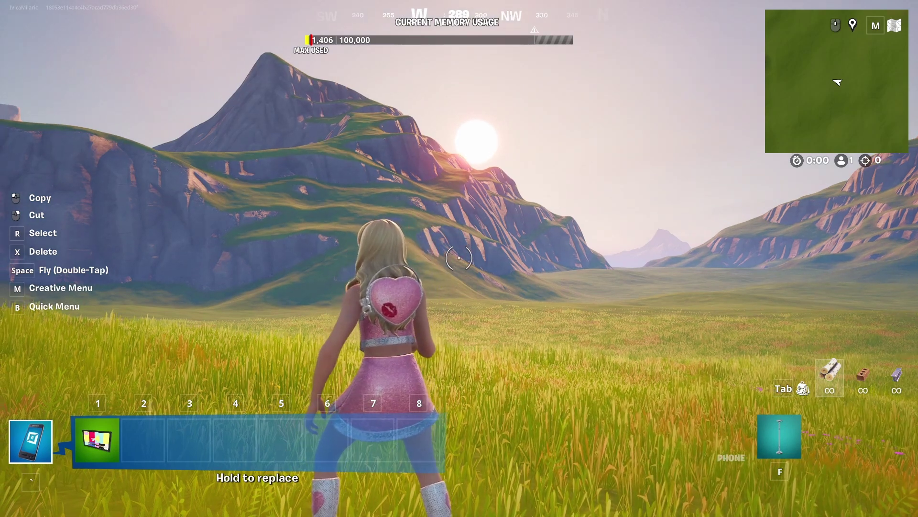
# Open the Creative menu over the island TEST 2 with M.
pyautogui.press('m')
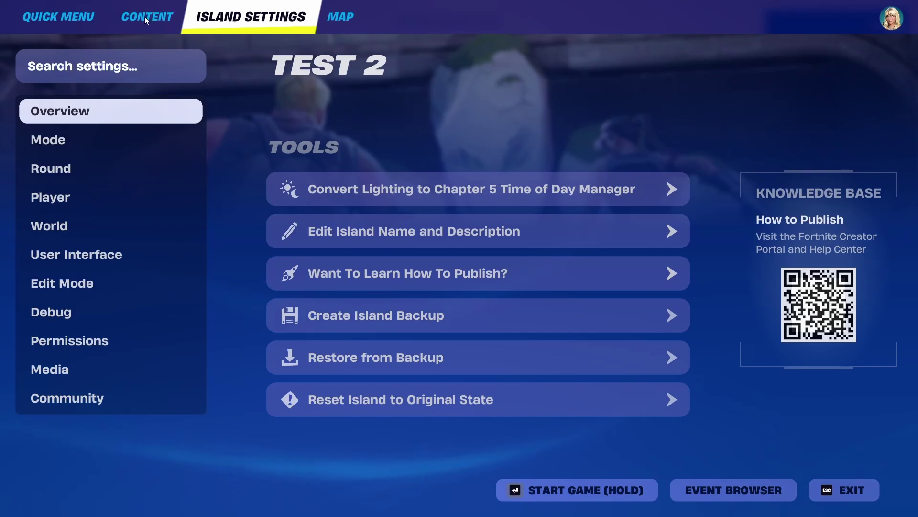
# Find the Video Player device in CONTENT with a 'video' search, then exit to the island.
pyautogui.click(145, 19)
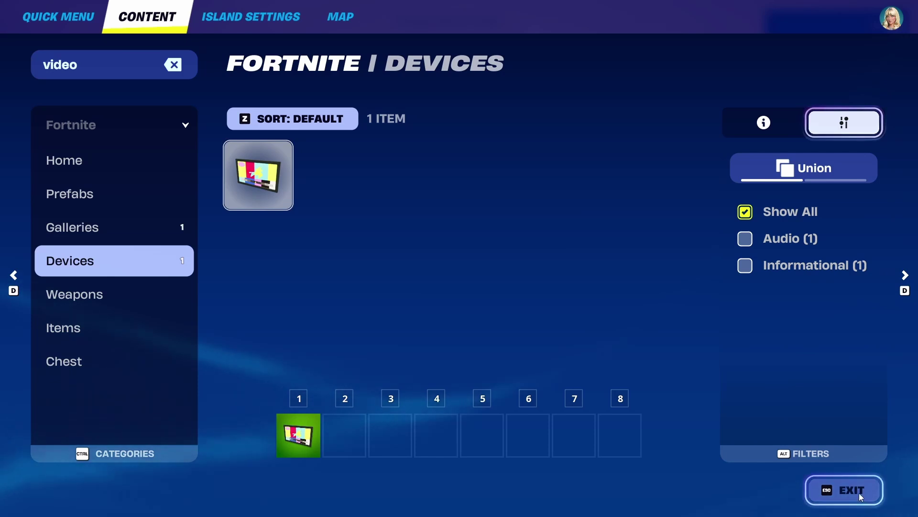
pyautogui.click(844, 489)
# Place a large, camera-facing Video Player screen in the meadow from quickbar slot 1.
pyautogui.press('1')
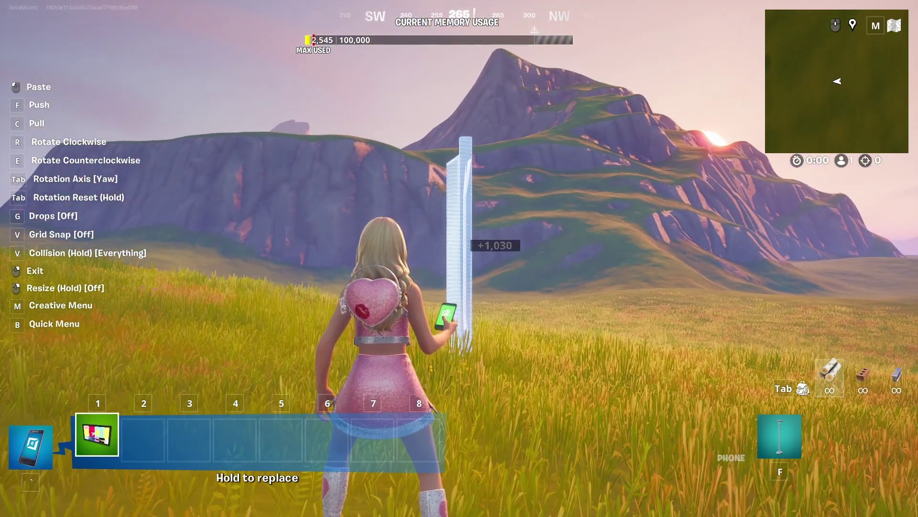
pyautogui.press('r')
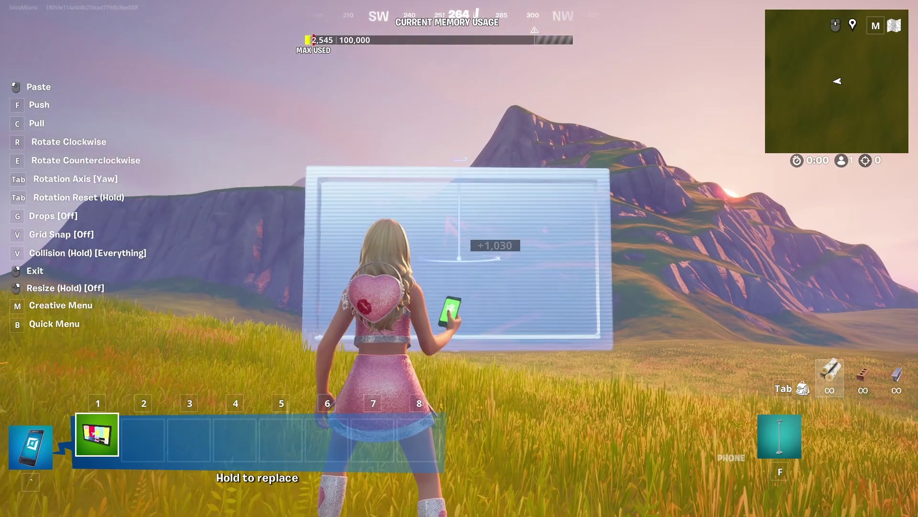
pyautogui.press('c')
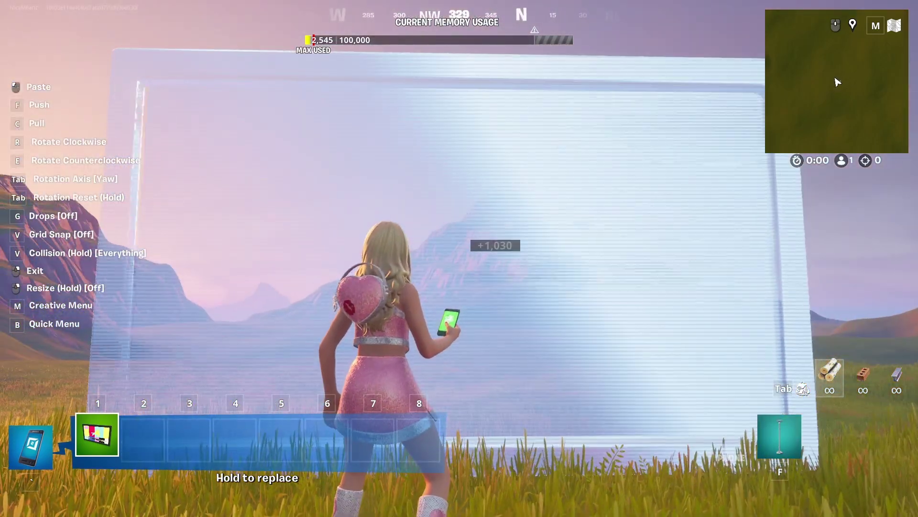
pyautogui.click(837, 83)
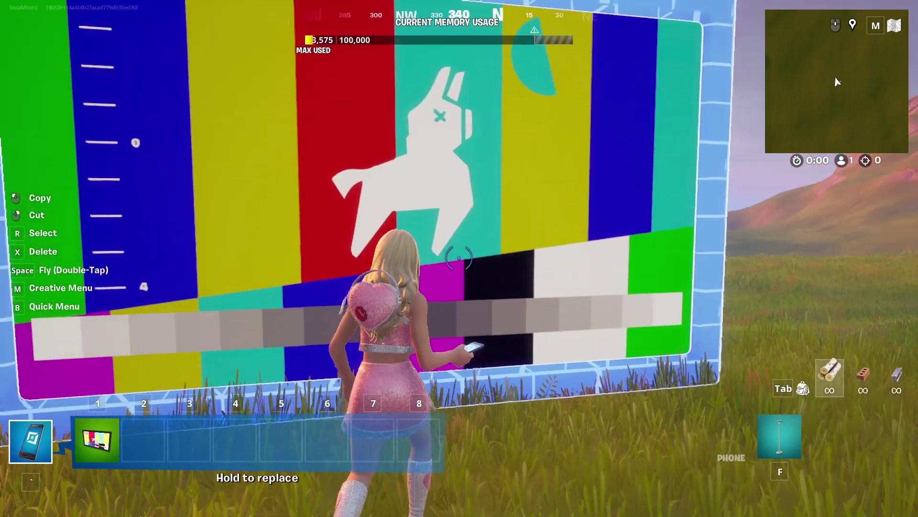
# Walk up to the placed screen and open its customization settings.
pyautogui.press('s')
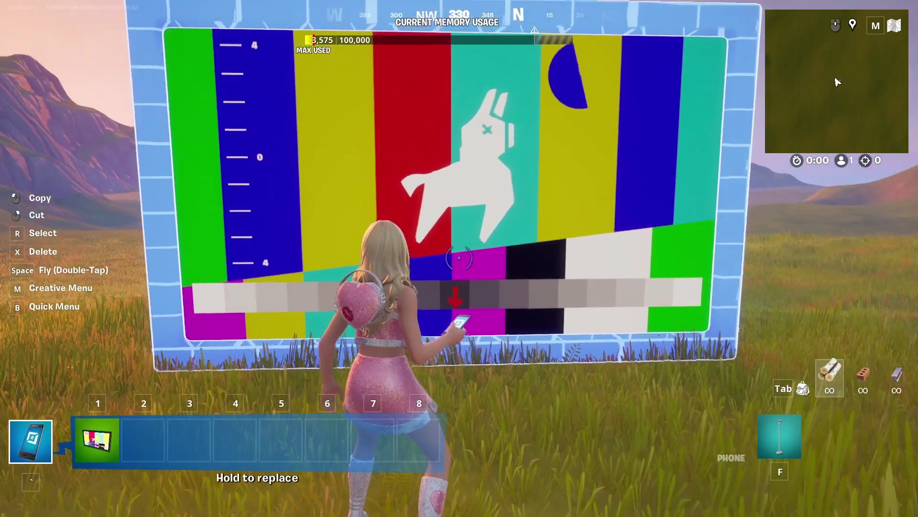
pyautogui.press('w')
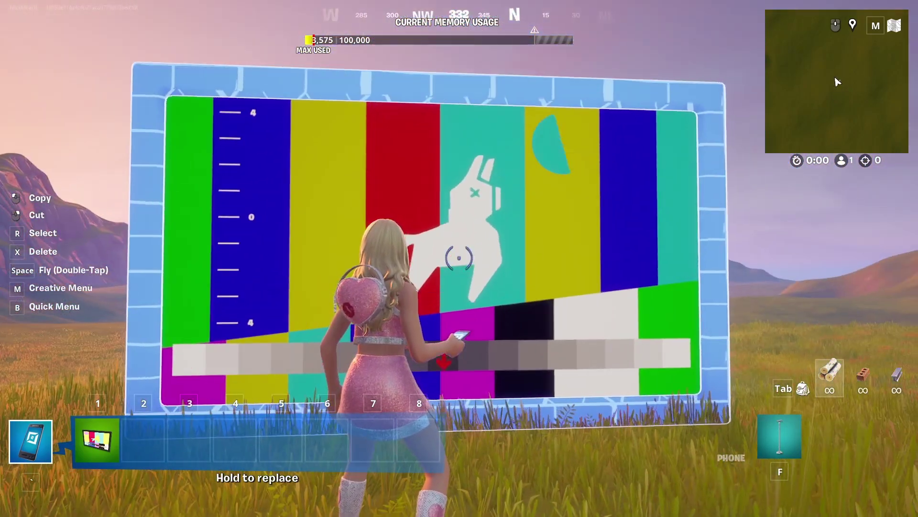
pyautogui.press('w')
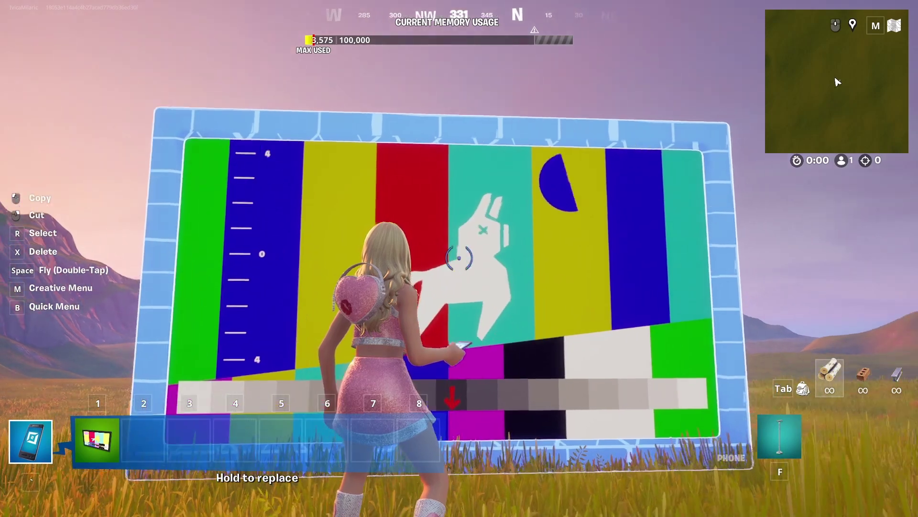
pyautogui.press('w')
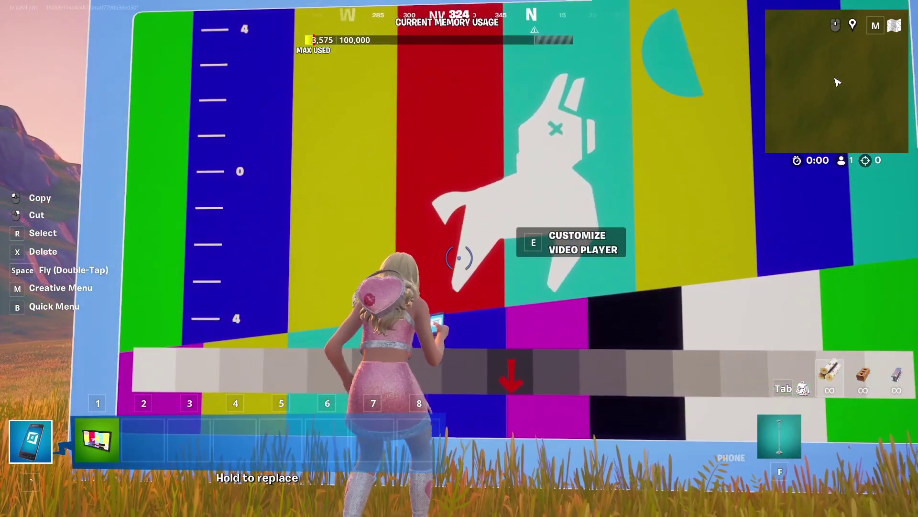
pyautogui.press('e')
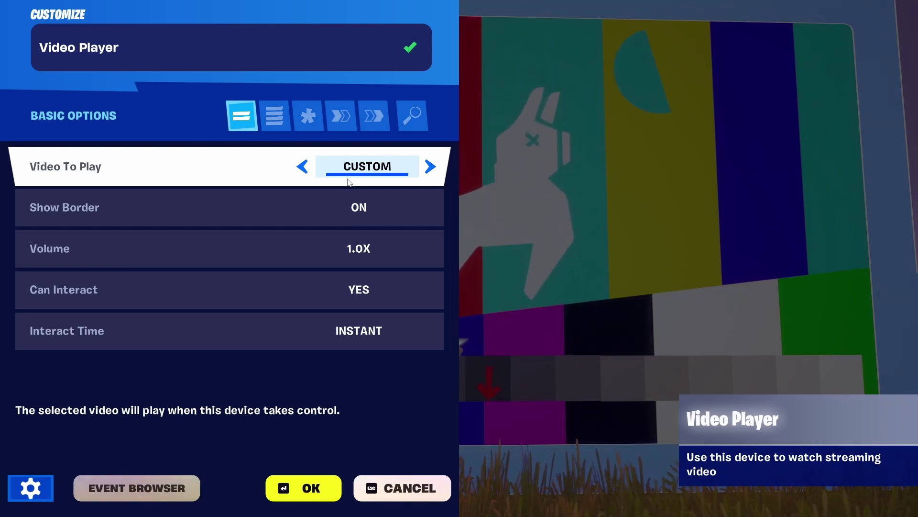
pyautogui.press('Down')
pyautogui.press('Down')
pyautogui.press('Down')
pyautogui.press('Down')
pyautogui.press('Down')
pyautogui.click(285, 504)
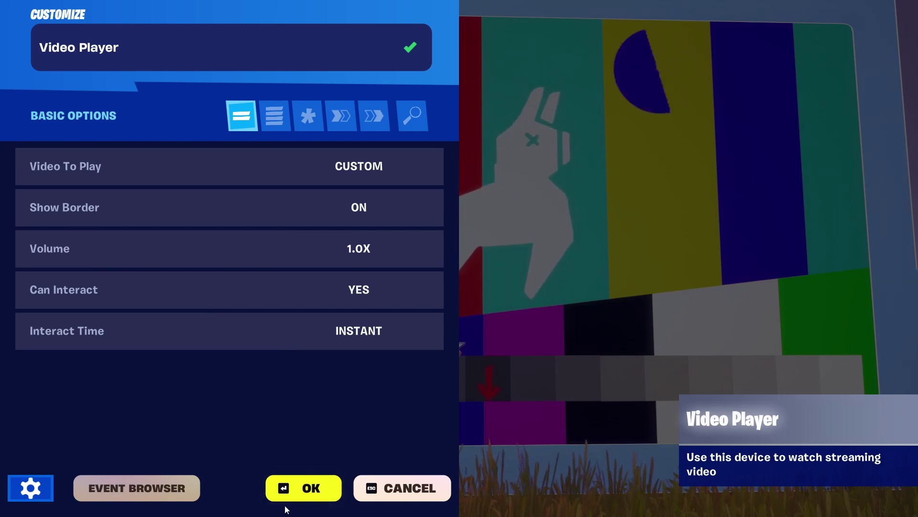
# Circle the screen, run up to it and reopen Customize Video Player.
pyautogui.press('a')
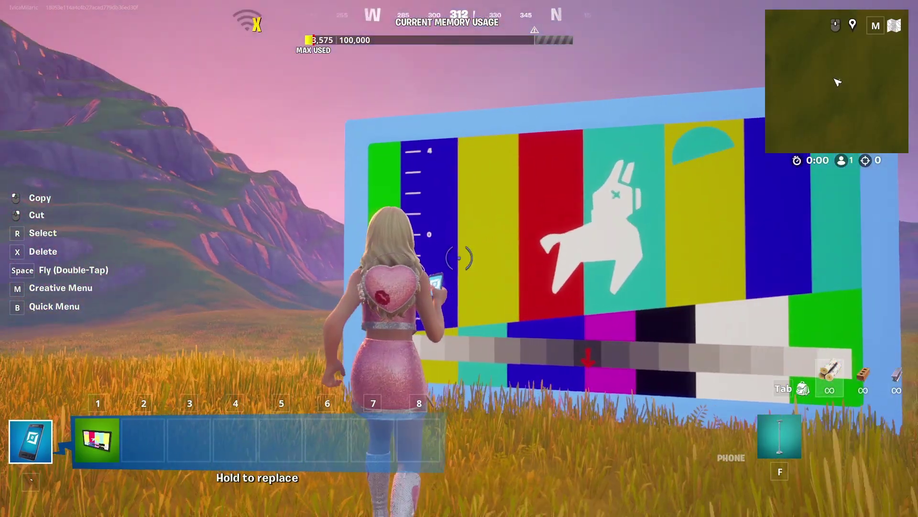
pyautogui.press('d')
pyautogui.press('a')
pyautogui.press('d')
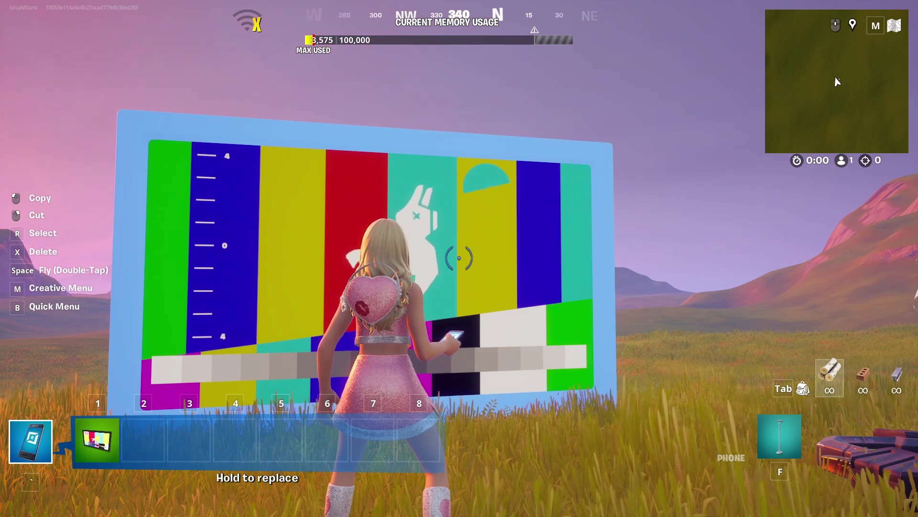
pyautogui.press('w')
pyautogui.press('w')
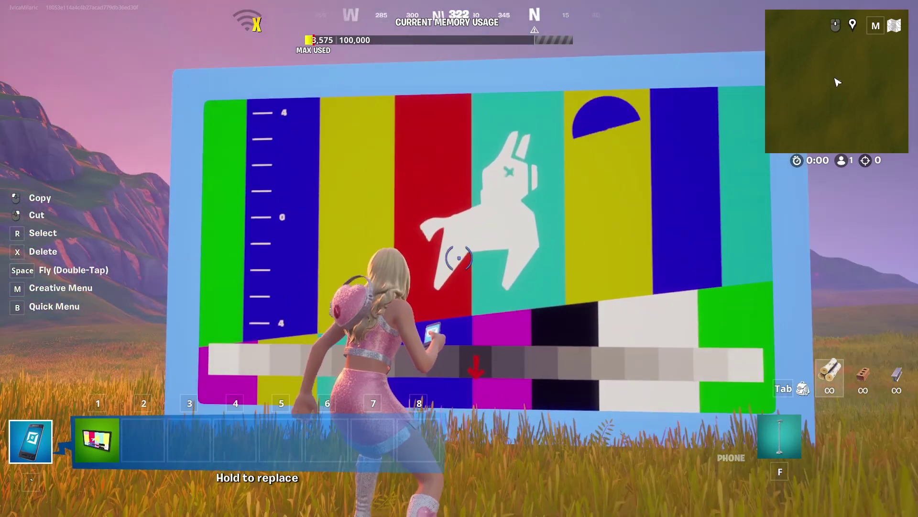
pyautogui.press('e')
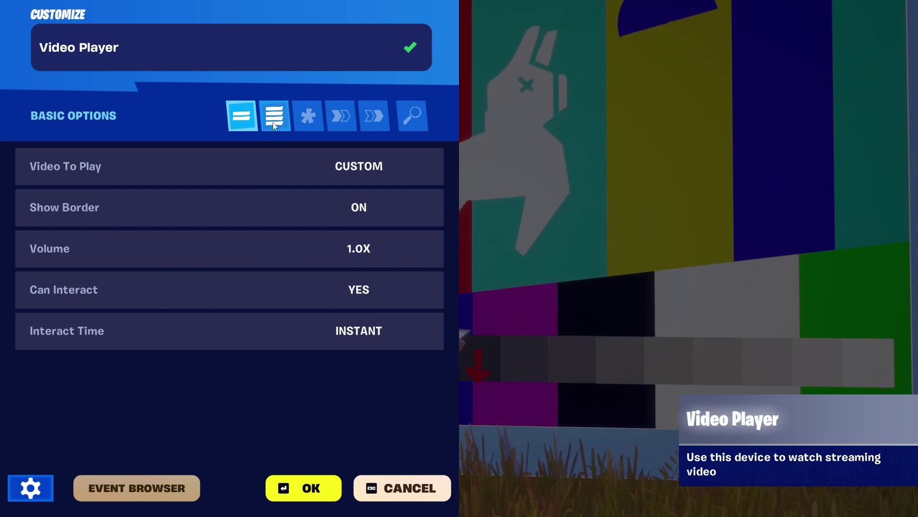
# Switch to All Options and scroll through settings like Attenuation Distance, Restart when Loaded and Looping.
pyautogui.click(273, 125)
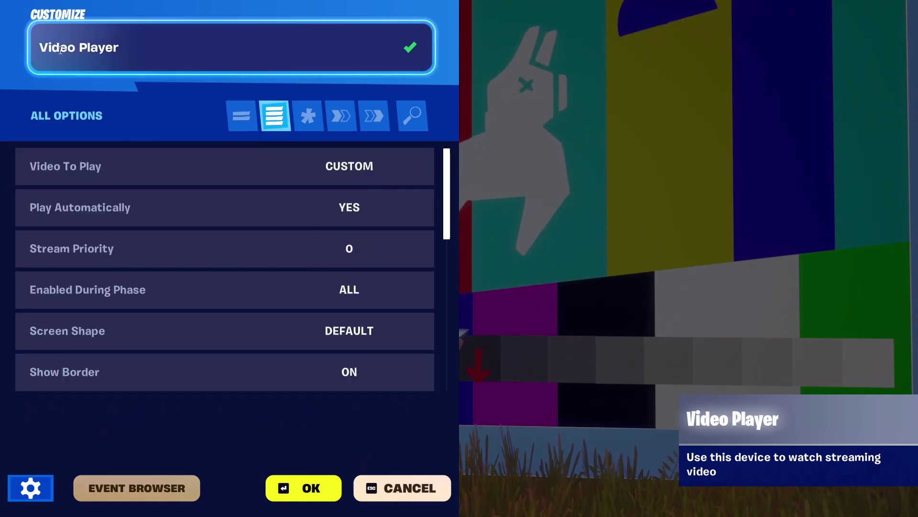
pyautogui.scroll(-2, 397, 207)
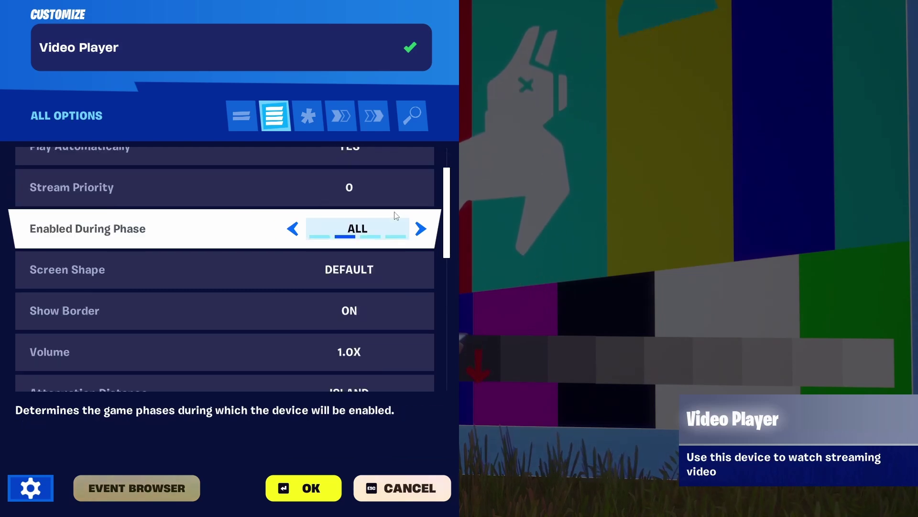
pyautogui.scroll(-1, 390, 209)
pyautogui.scroll(-4, 387, 209)
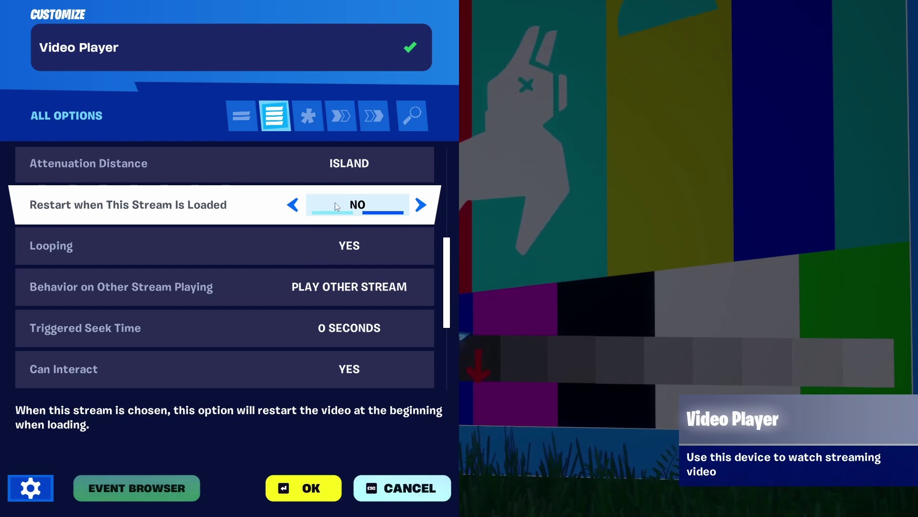
pyautogui.scroll(-5, 332, 206)
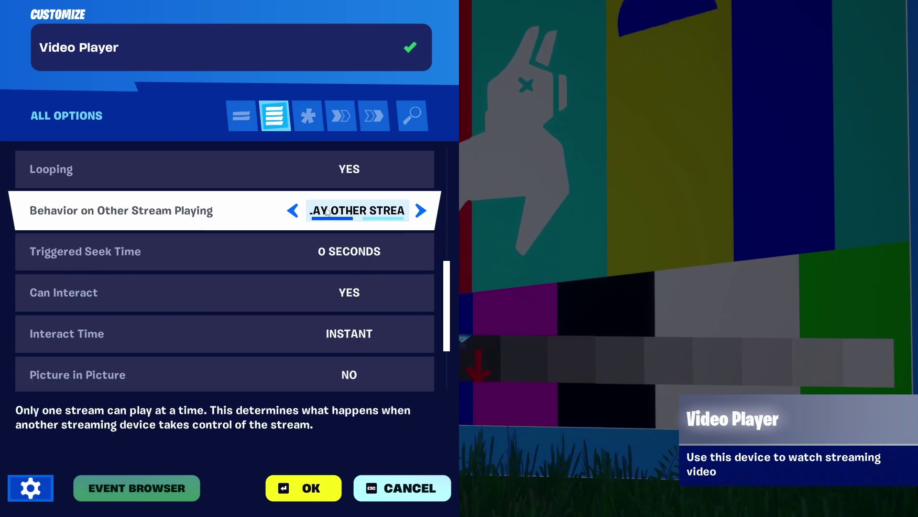
pyautogui.scroll(9, 332, 221)
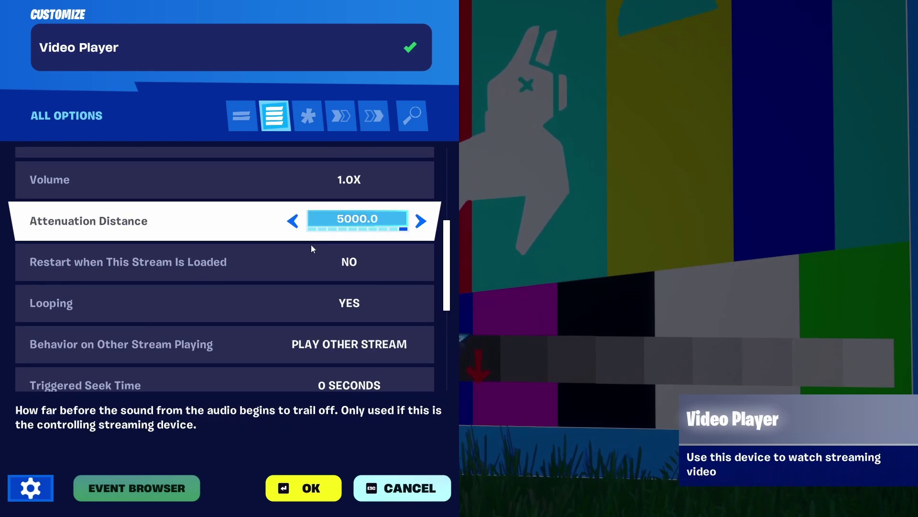
# Cycle Screen Shape past circular, curved, portrait and square to TRIANGULAR, and confirm with OK.
pyautogui.click(247, 120)
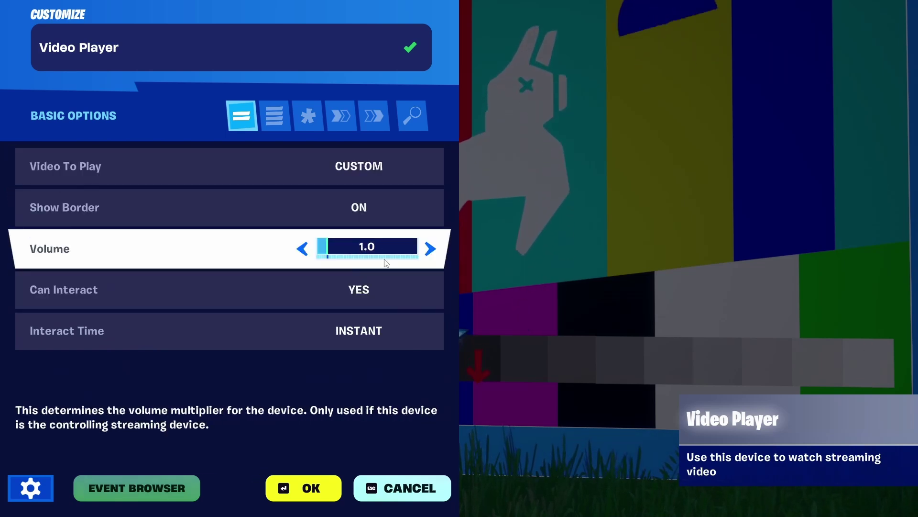
pyautogui.click(269, 117)
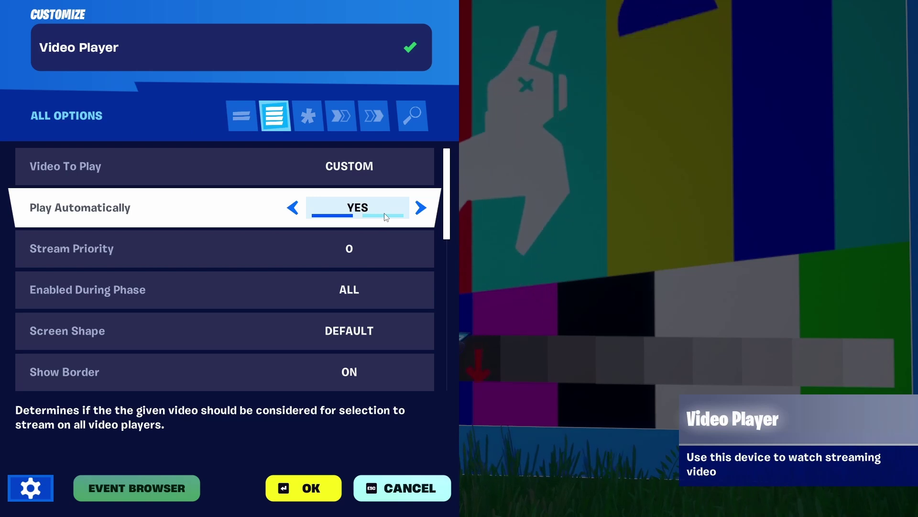
pyautogui.scroll(-1, 393, 213)
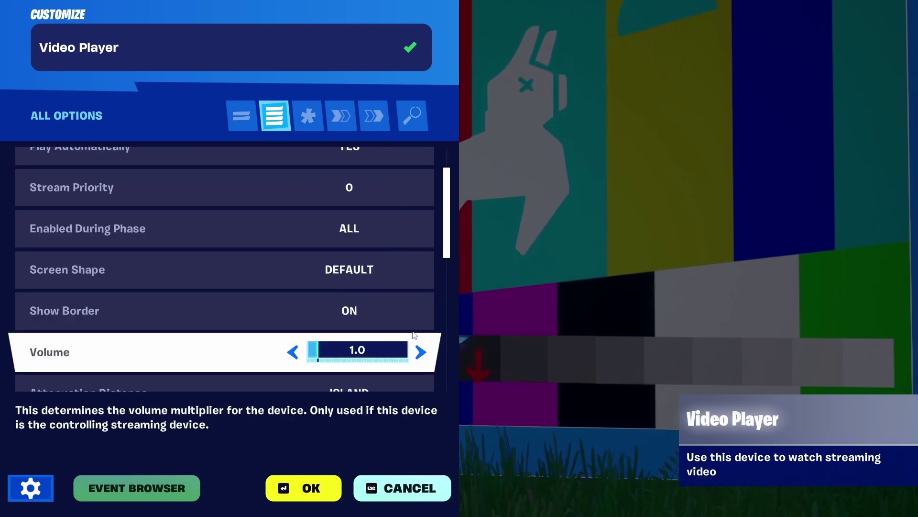
pyautogui.click(421, 270)
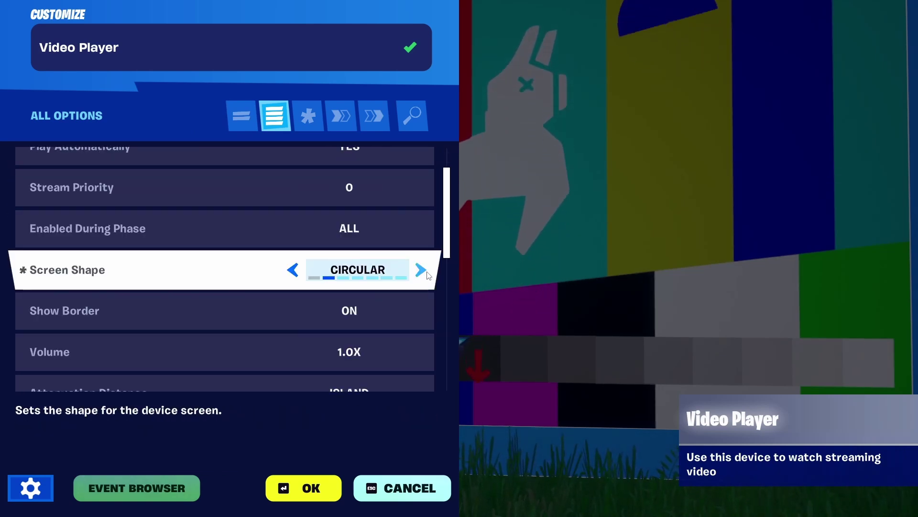
pyautogui.click(428, 272)
pyautogui.click(428, 272)
pyautogui.click(428, 273)
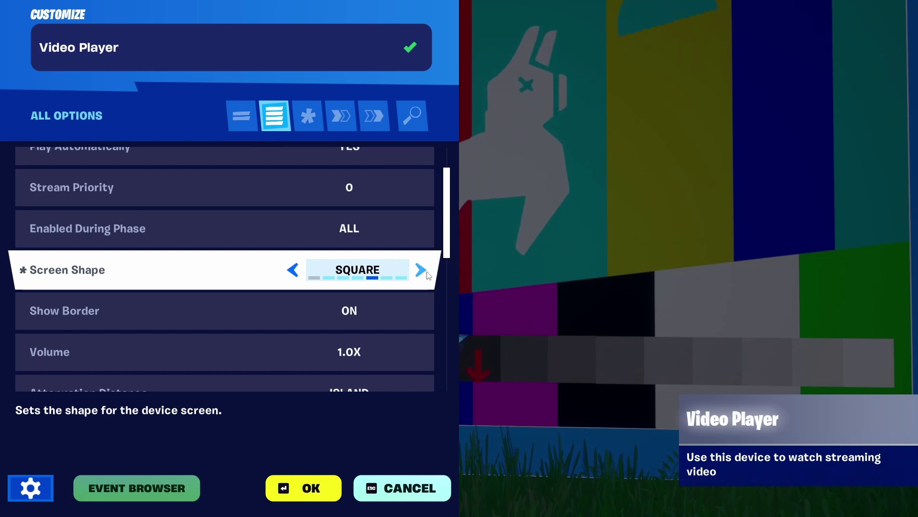
pyautogui.click(421, 271)
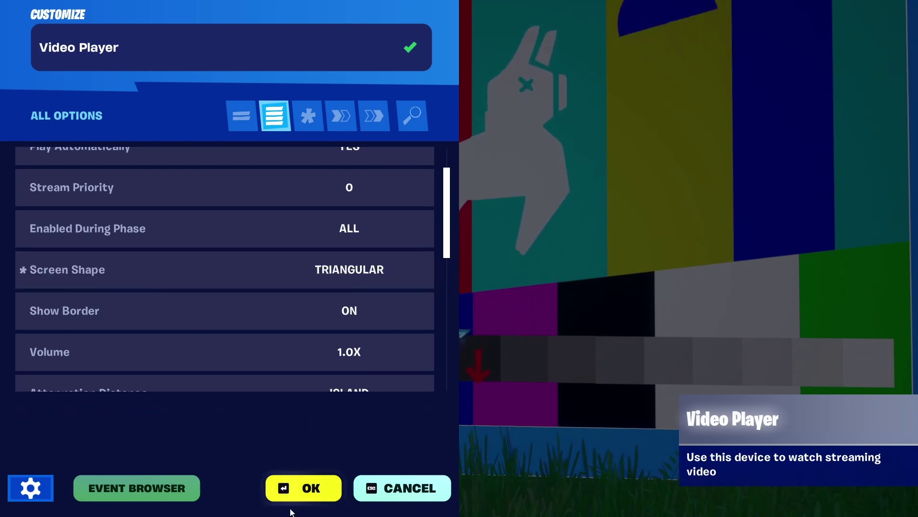
pyautogui.click(293, 495)
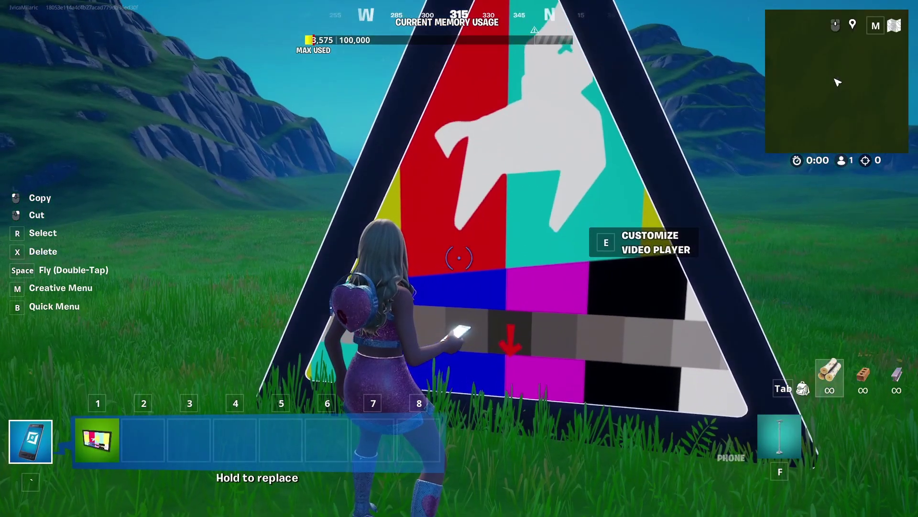
# Reopen the Video Player's All Options list, now showing Screen Shape TRIANGULAR.
pyautogui.press('e')
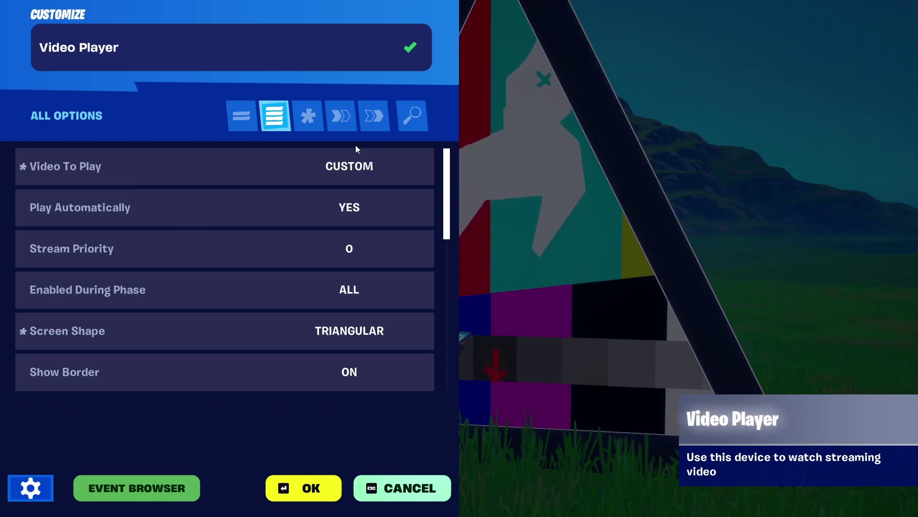
# Open the Functions list and scroll down to Update to External Stream Source.
pyautogui.click(329, 117)
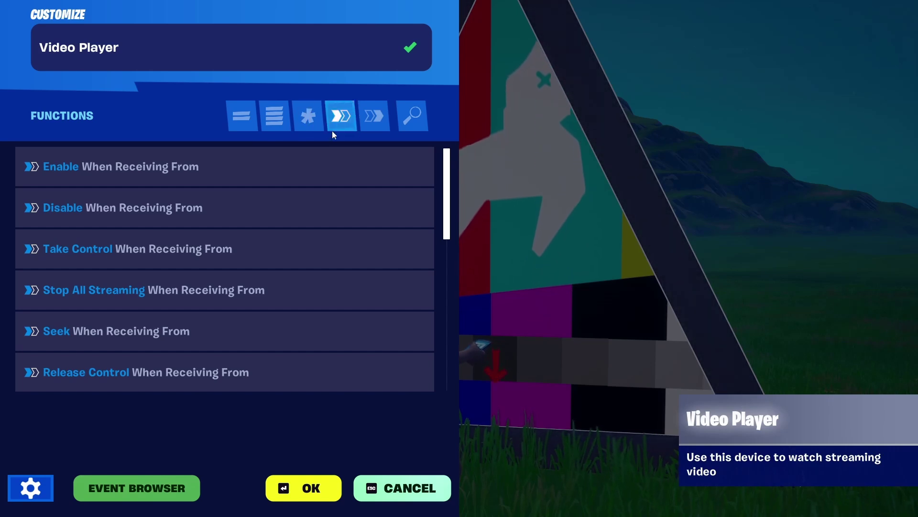
pyautogui.moveTo(206, 175)
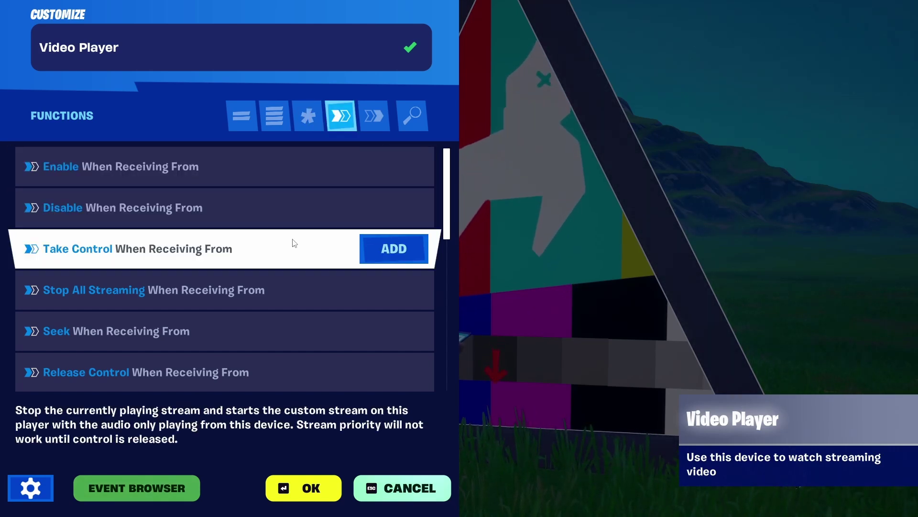
pyautogui.moveTo(279, 206)
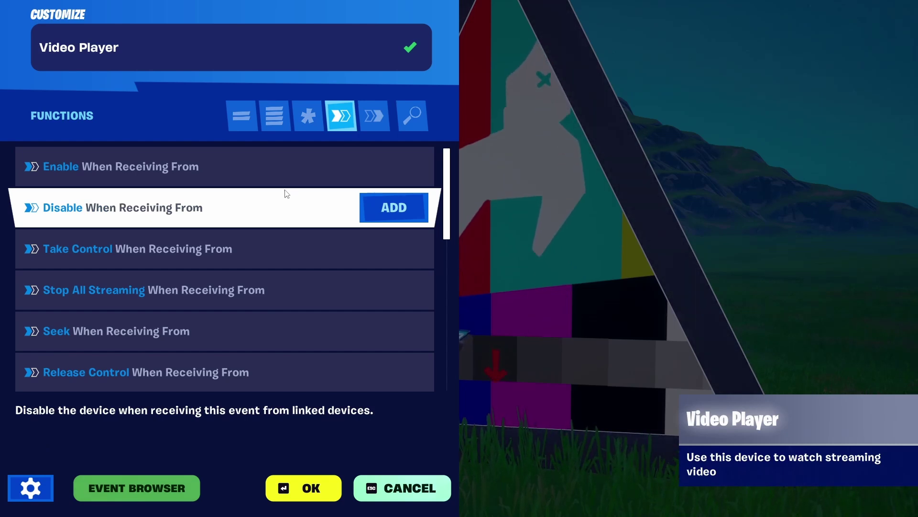
pyautogui.scroll(-5, 296, 207)
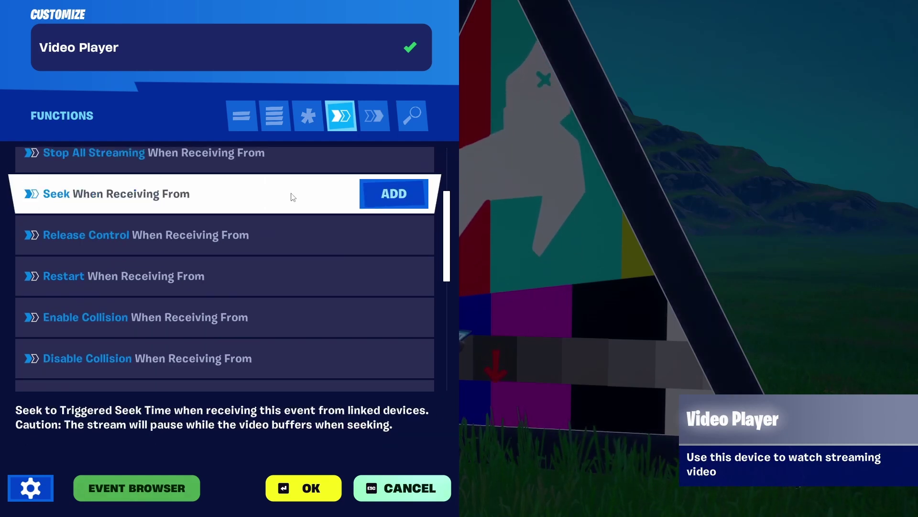
pyautogui.scroll(-2, 287, 191)
pyautogui.scroll(-4, 281, 191)
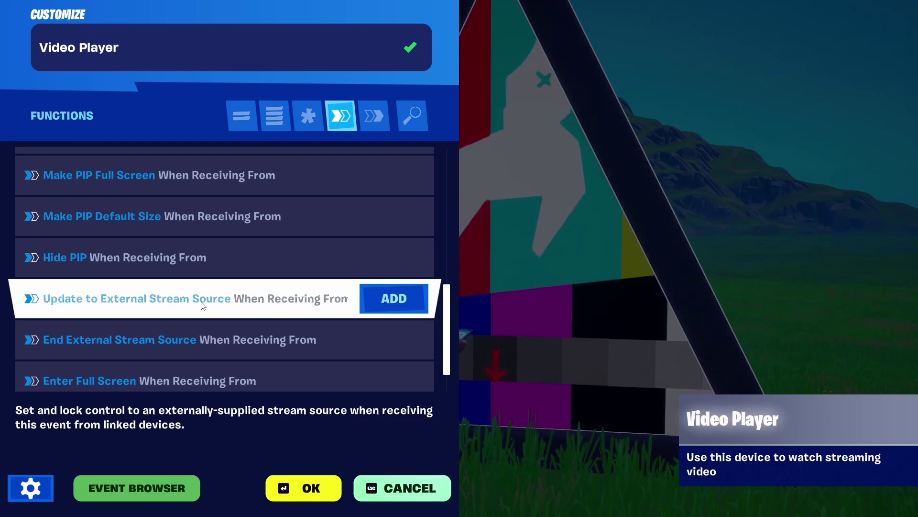
# Add an Update to External Stream Source binding, leaving its device and event unset.
pyautogui.click(363, 295)
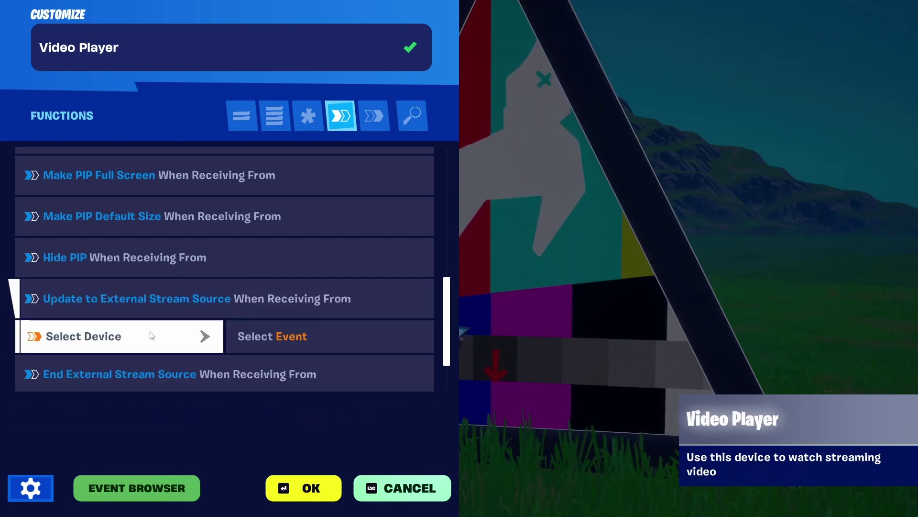
pyautogui.click(185, 346)
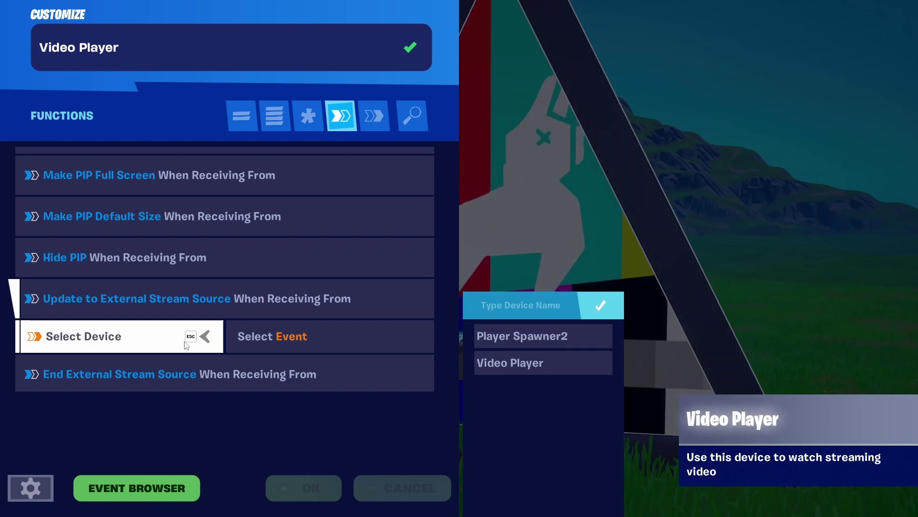
pyautogui.click(186, 343)
pyautogui.moveTo(252, 300)
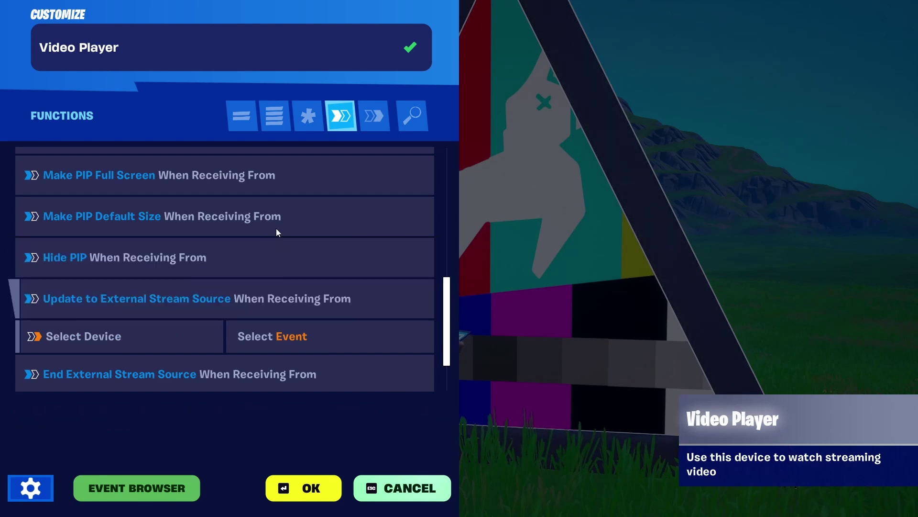
# Browse the Basic Options, Functions and Events tabs, ending back on Functions.
pyautogui.click(228, 122)
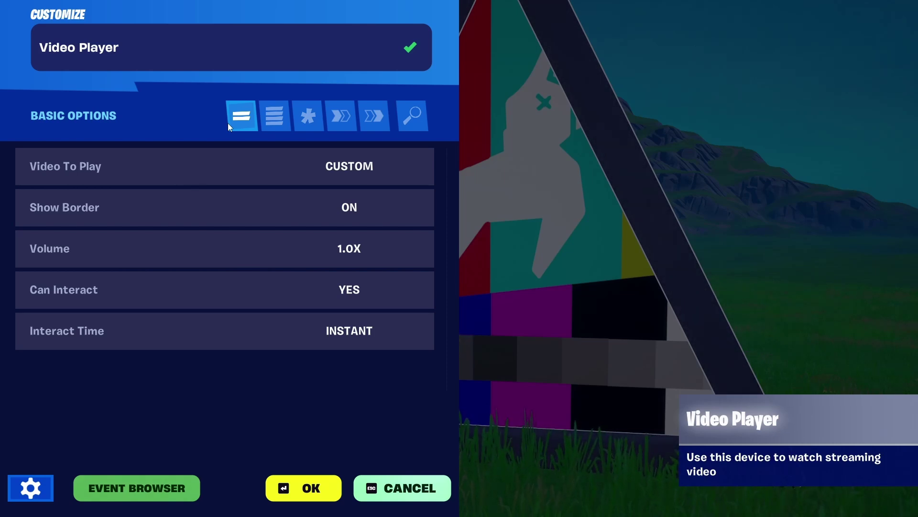
pyautogui.click(350, 117)
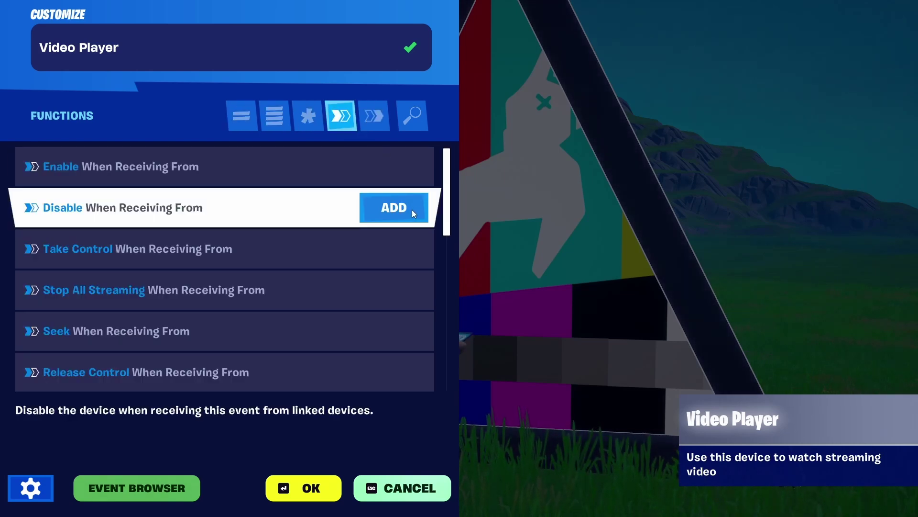
pyautogui.scroll(-10, 412, 206)
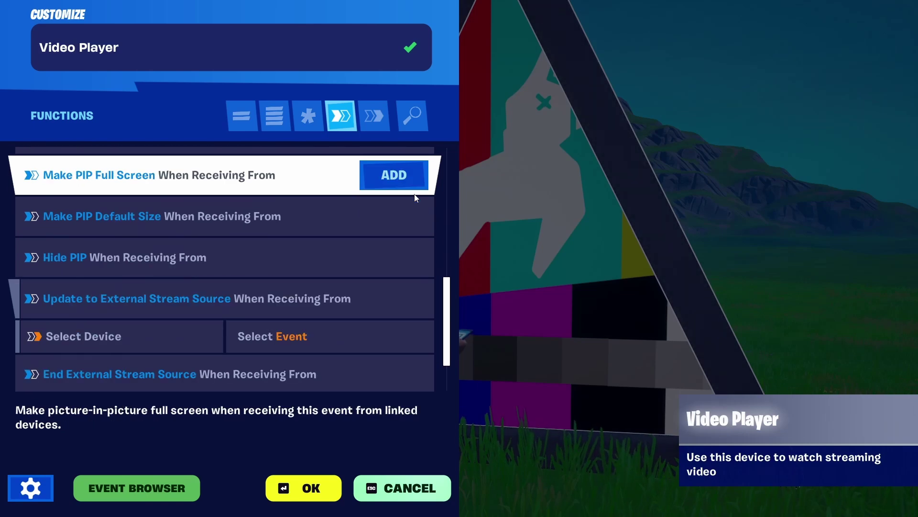
pyautogui.scroll(-2, 415, 198)
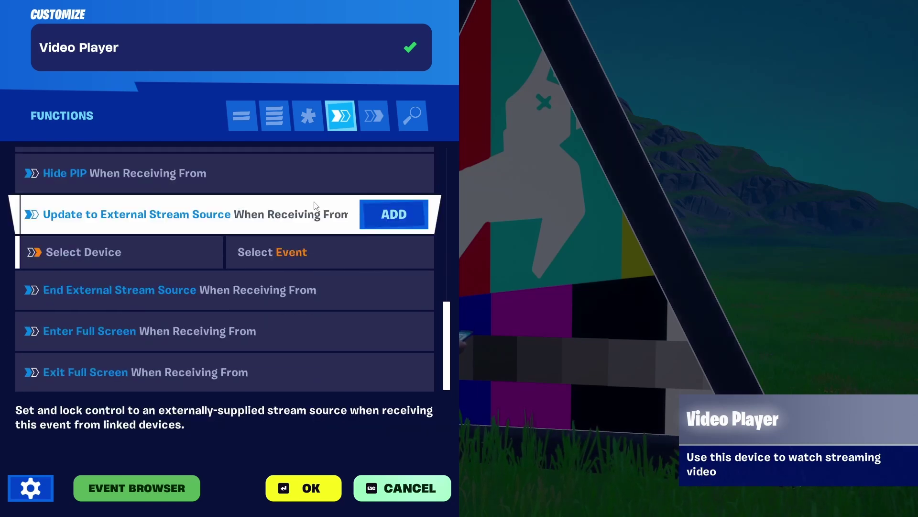
pyautogui.click(363, 114)
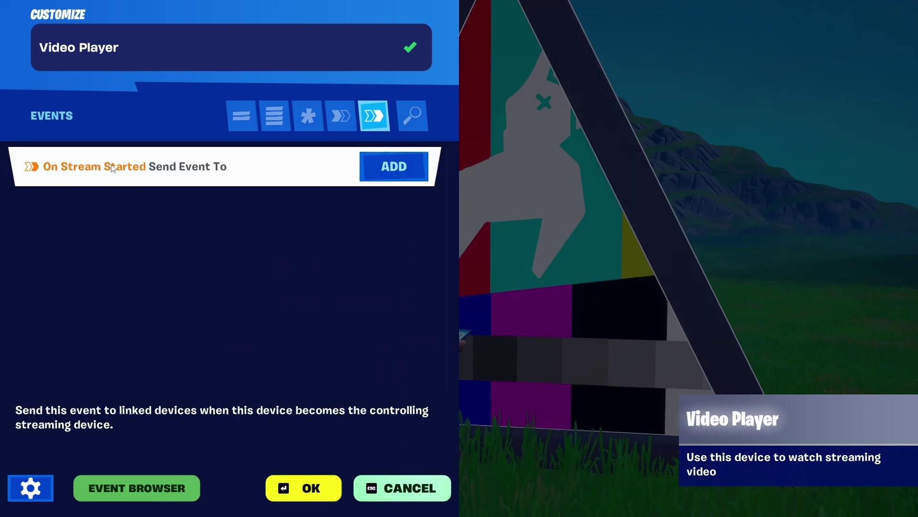
pyautogui.click(341, 109)
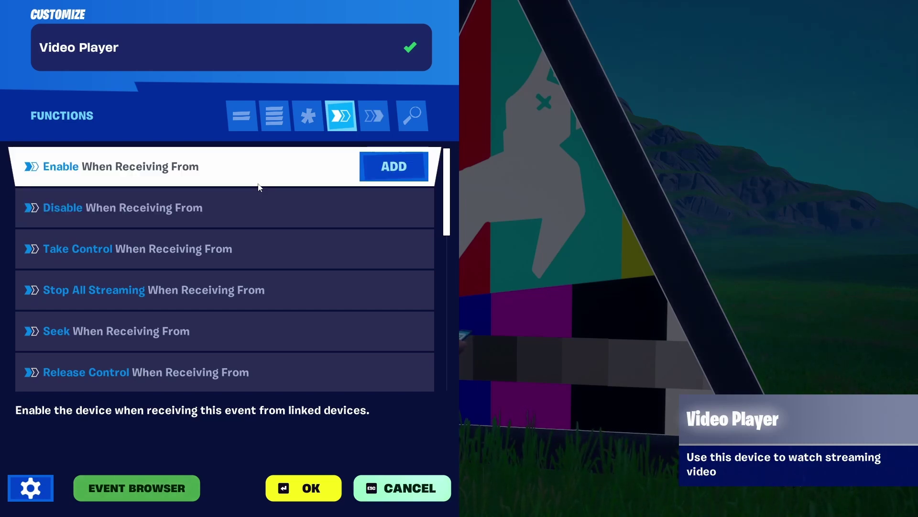
# On All Options, step Screen Shape to half-circle, then back to CURVED, and confirm with OK.
pyautogui.click(262, 113)
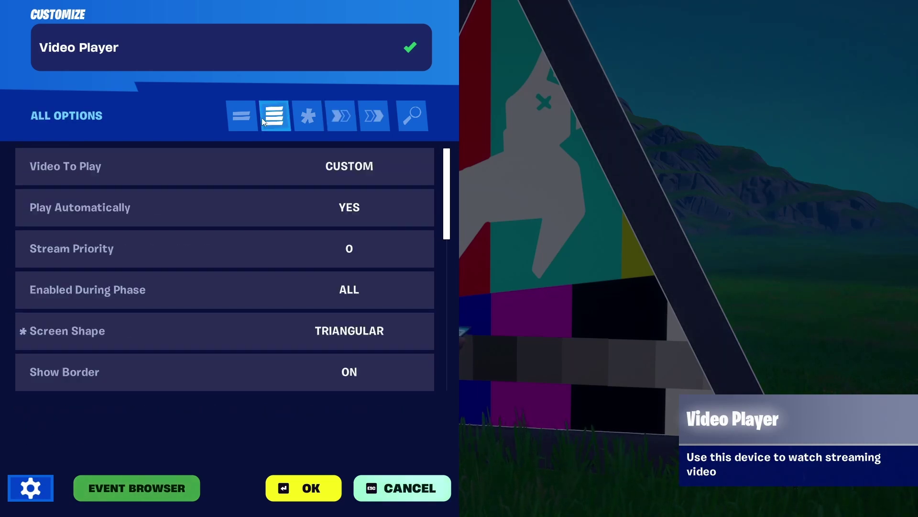
pyautogui.click(421, 331)
pyautogui.click(293, 331)
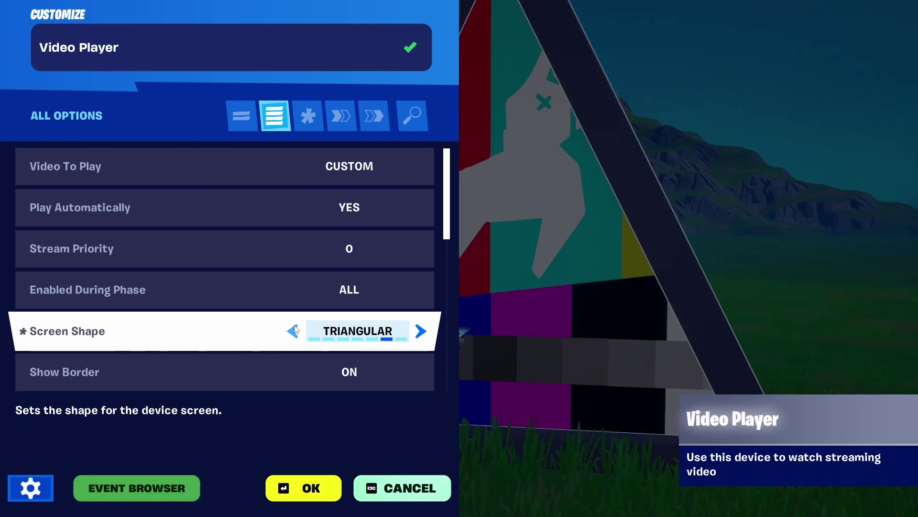
pyautogui.click(294, 331)
pyautogui.click(294, 331)
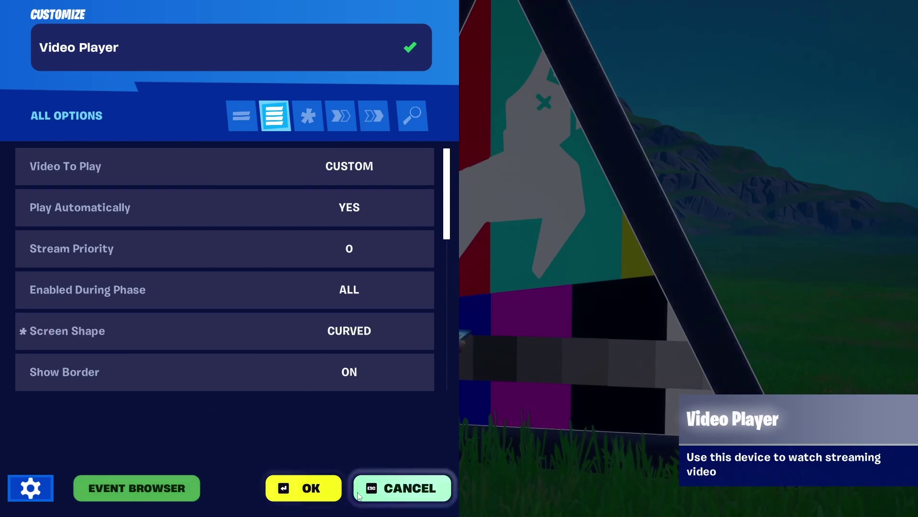
pyautogui.click(303, 488)
# Walk backwards until the entire curved colour-bar Video Player screen fits in view.
pyautogui.press('s')
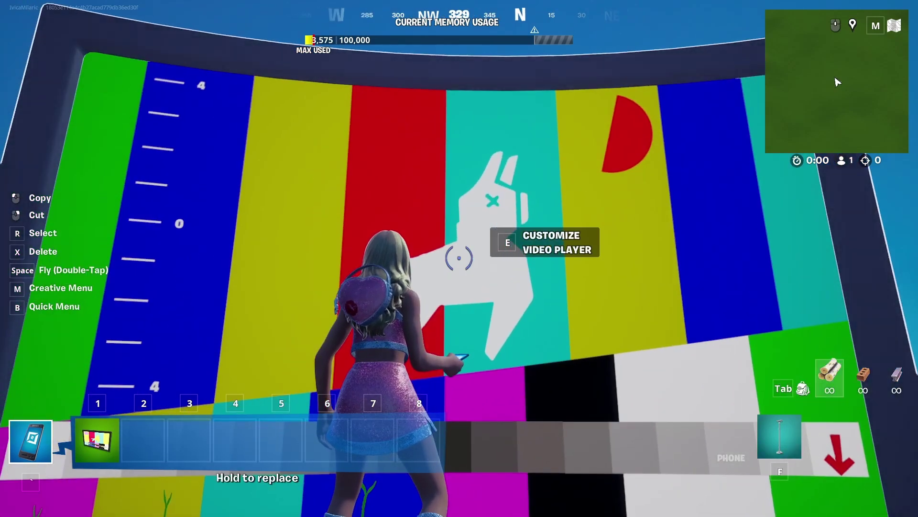
pyautogui.press('s')
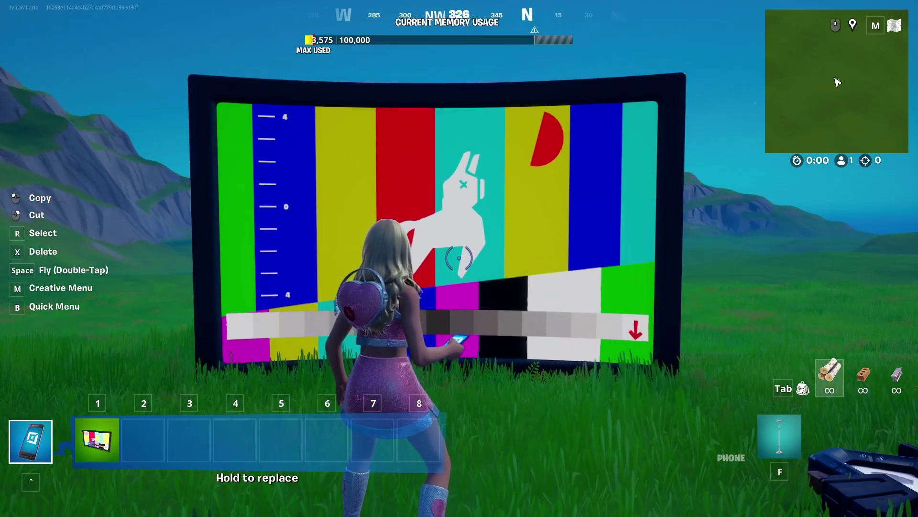